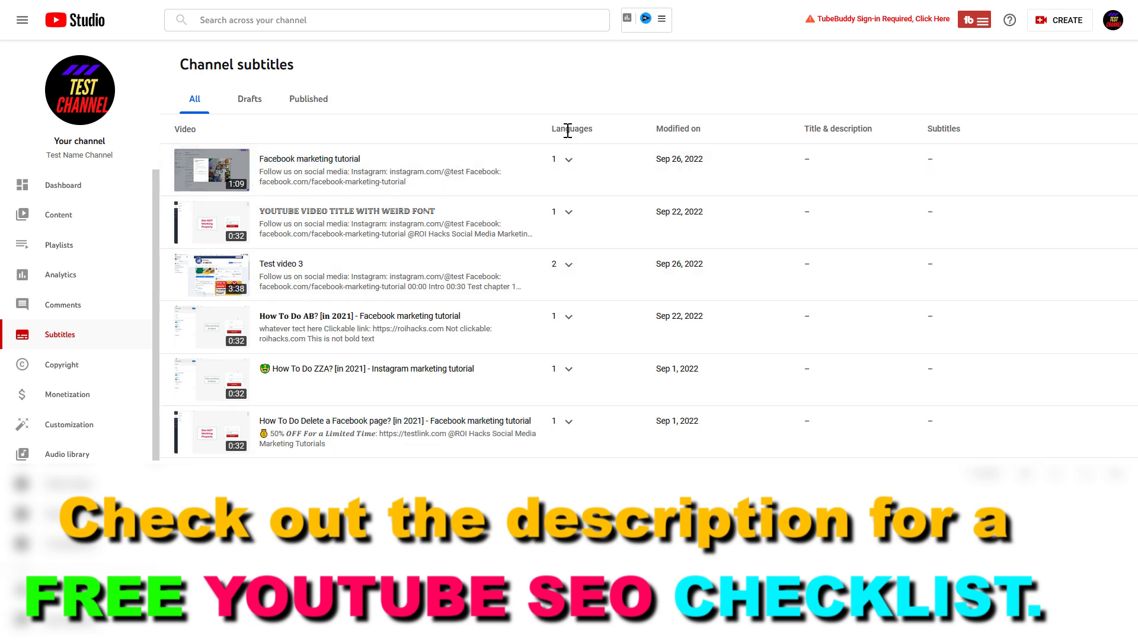
Step: Expand Test video 3's languages and highlight its English (United States) and English (Automatic) track names
{"action": "left_click", "coordinate": [569, 267]}
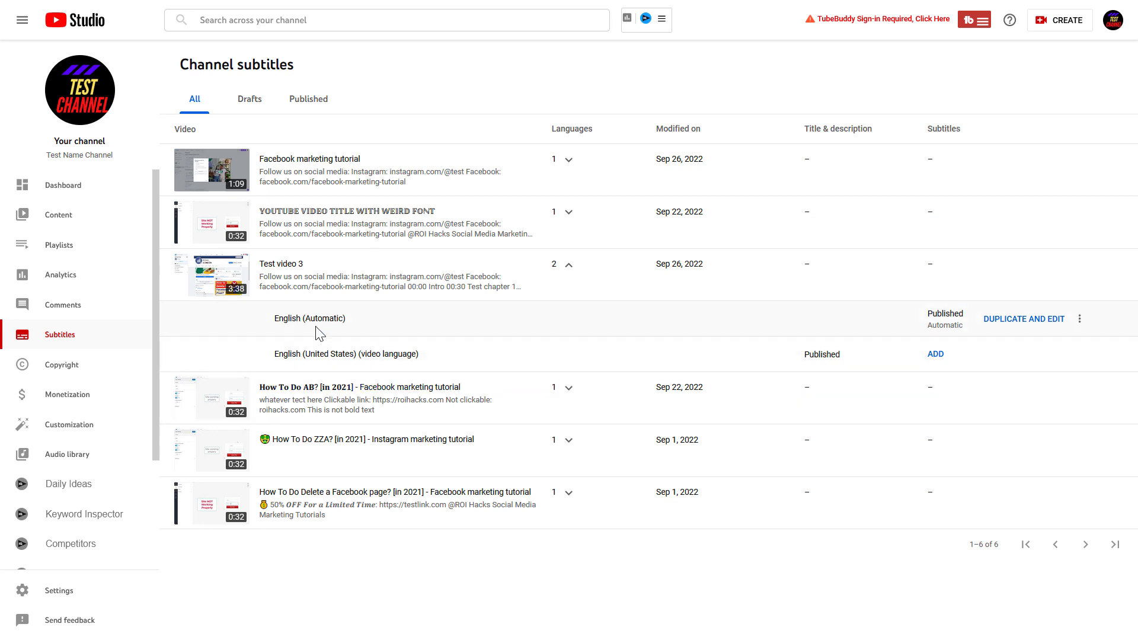
{"action": "left_click_drag", "start_coordinate": [264, 359], "coordinate": [290, 366]}
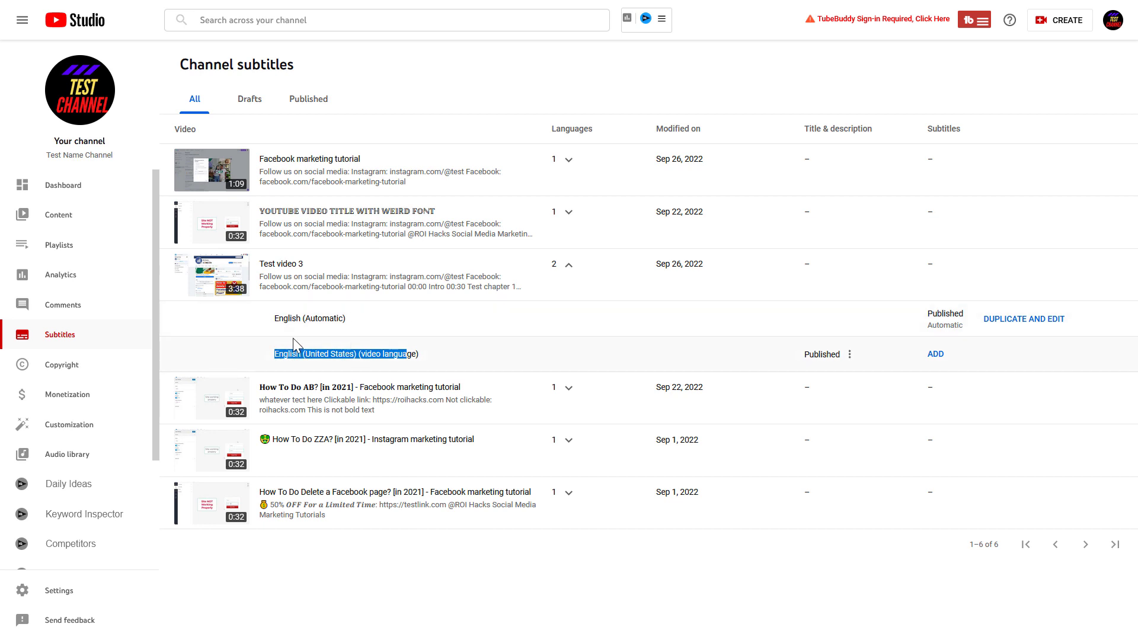
{"action": "left_click_drag", "start_coordinate": [272, 321], "coordinate": [347, 322]}
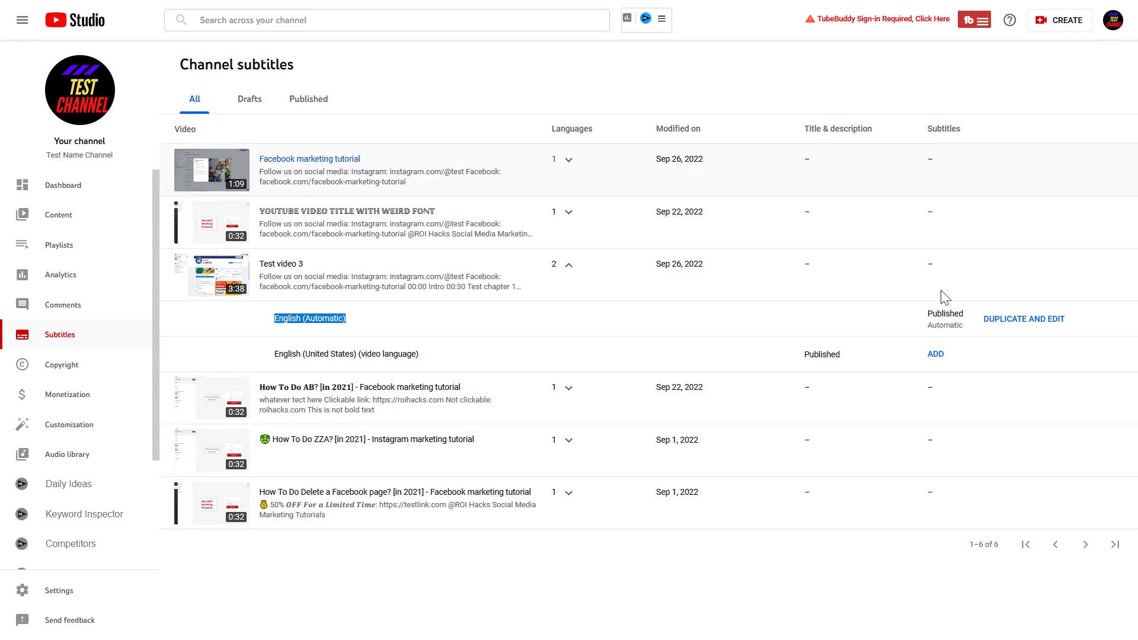
{"action": "left_click", "coordinate": [936, 354]}
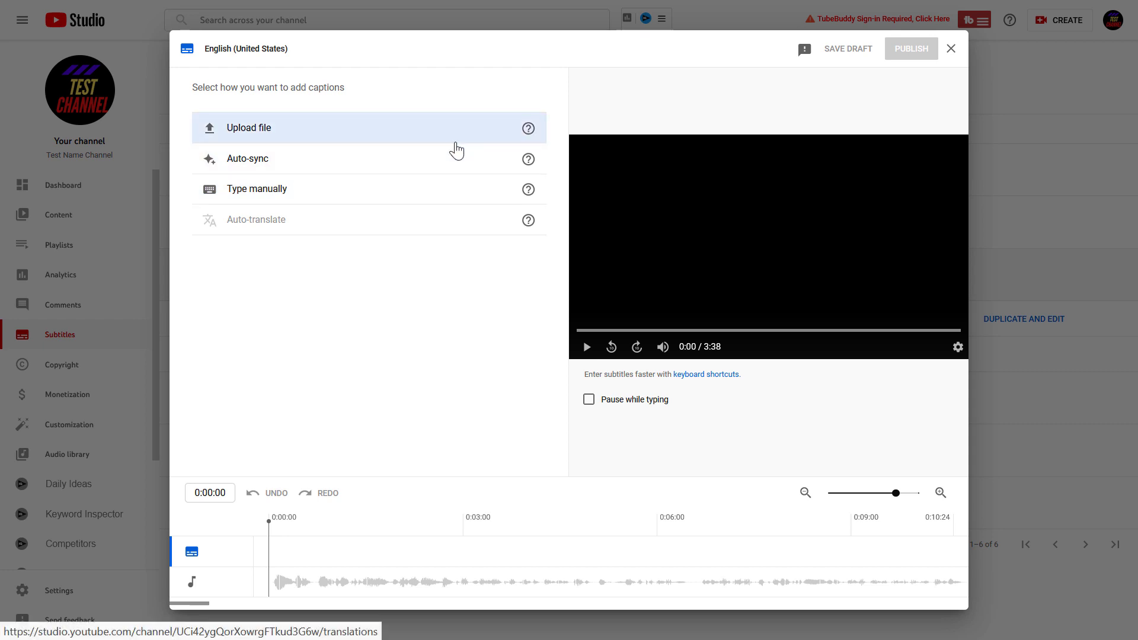
{"action": "mouse_move", "coordinate": [528, 128]}
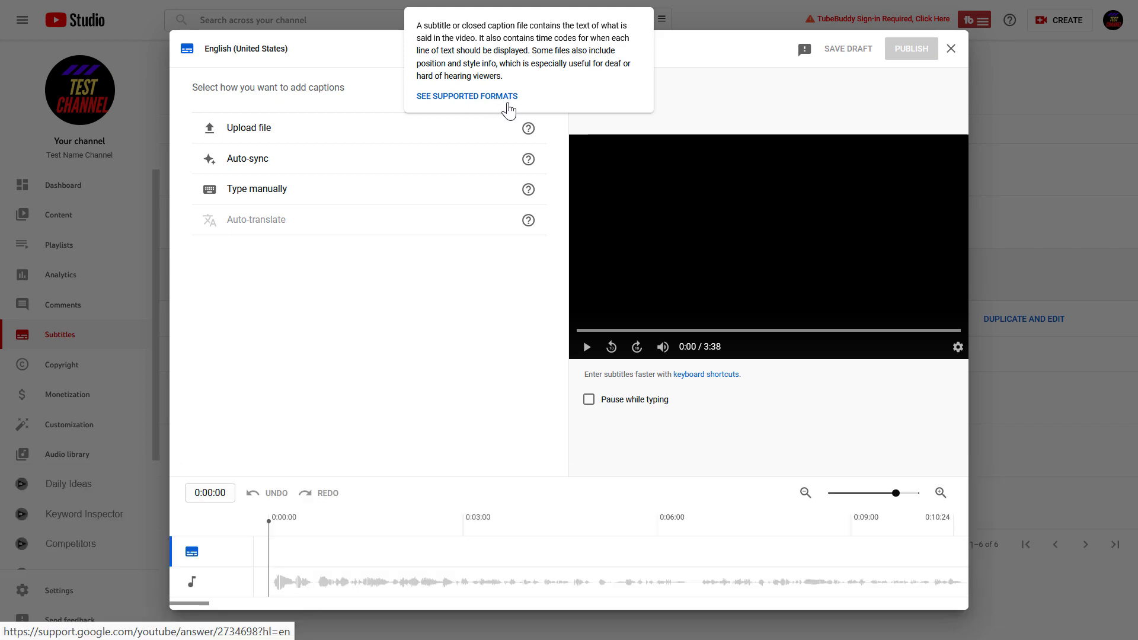
Step: Close the English (United States) editor and download the English (Automatic) captions as .srt
{"action": "left_click", "coordinate": [950, 48]}
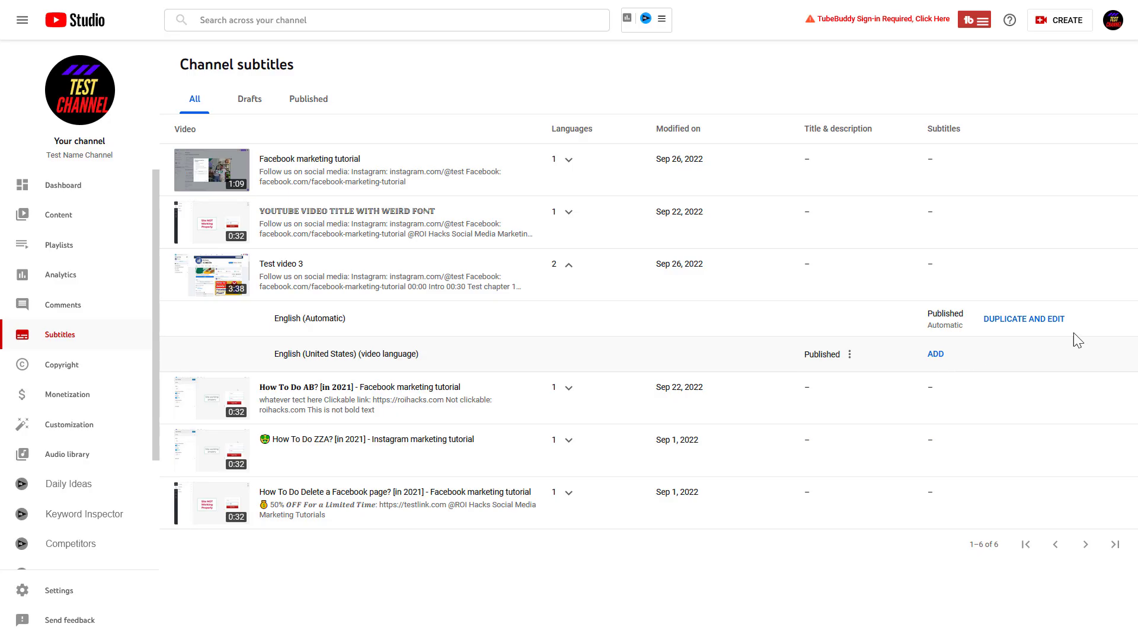
{"action": "left_click", "coordinate": [1078, 321]}
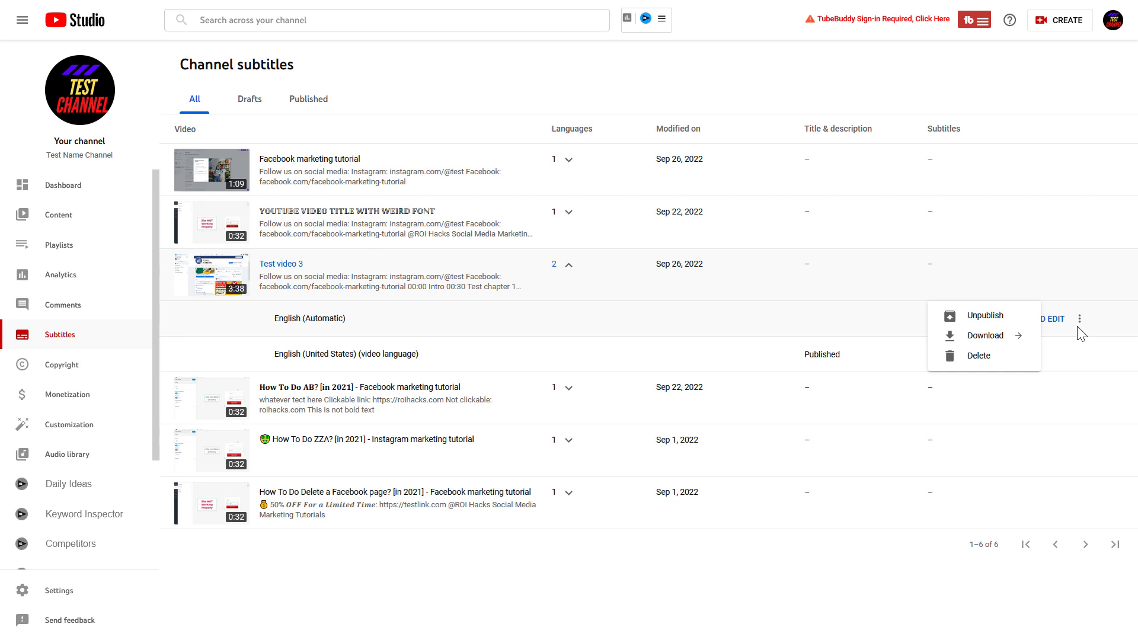
{"action": "left_click", "coordinate": [1015, 341]}
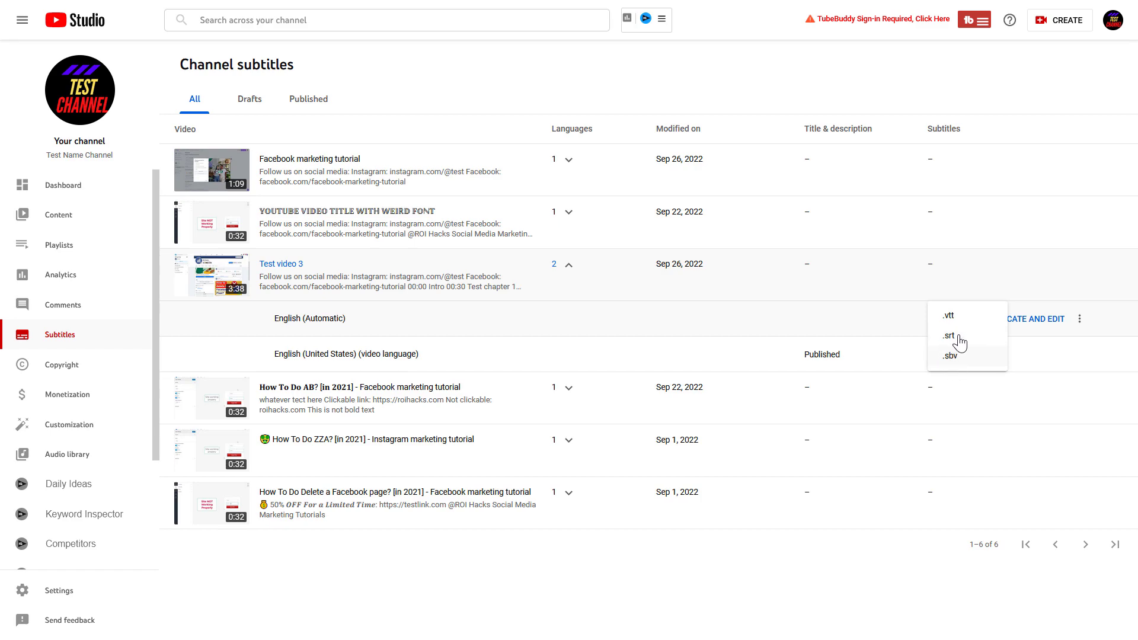
{"action": "left_click", "coordinate": [945, 357]}
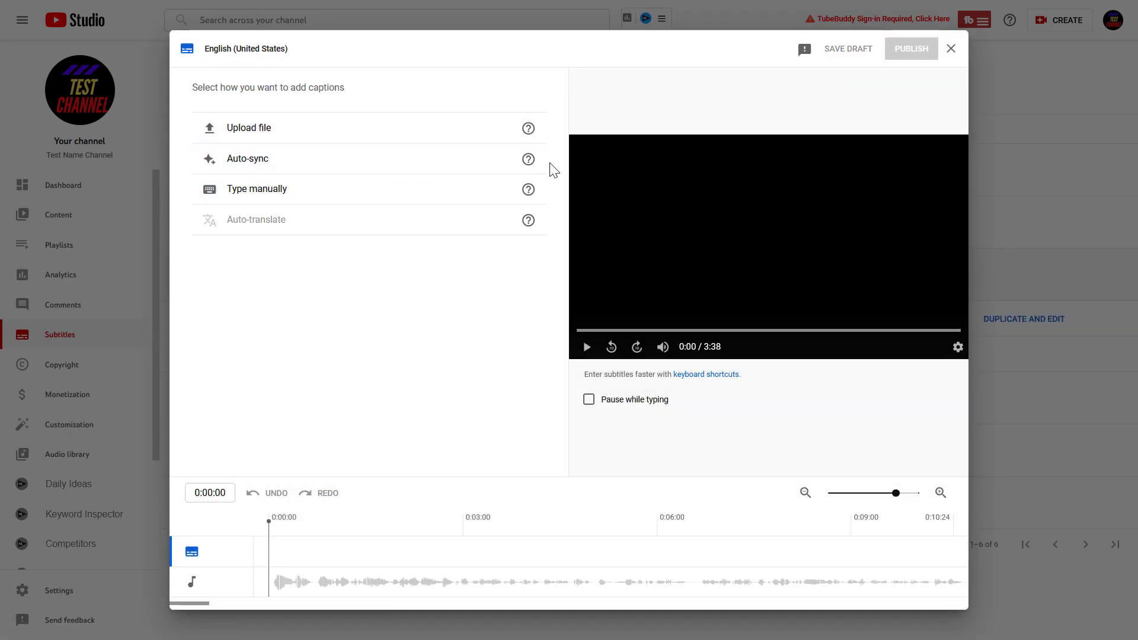
{"action": "mouse_move", "coordinate": [528, 159]}
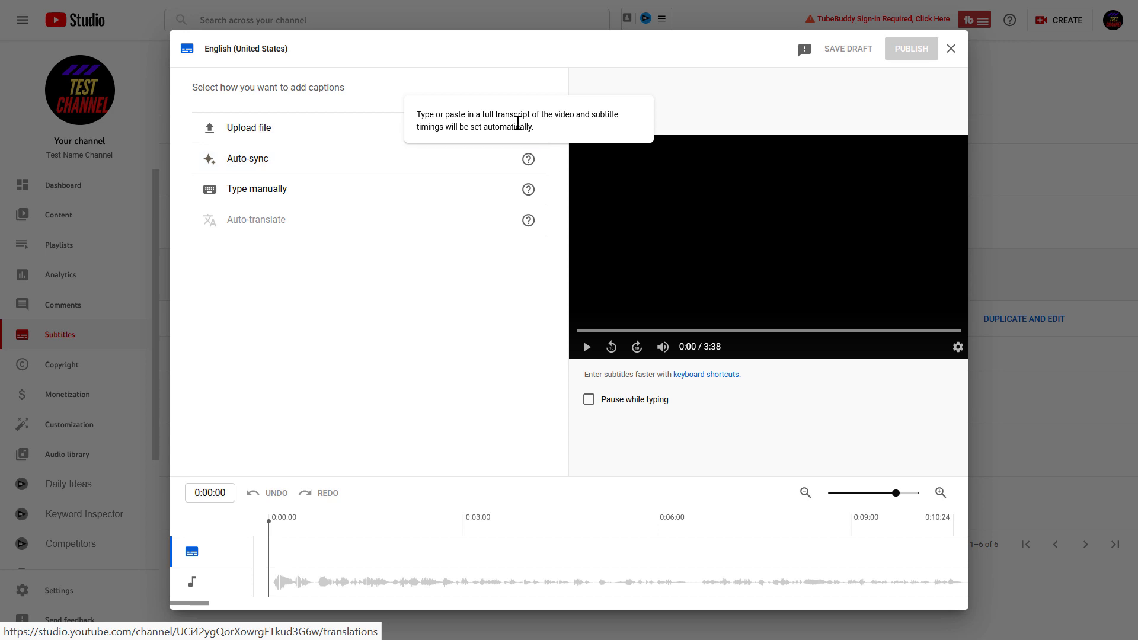
Step: Try Auto-sync, go back, try Type manually, then discard the empty manual caption
{"action": "left_click", "coordinate": [313, 169]}
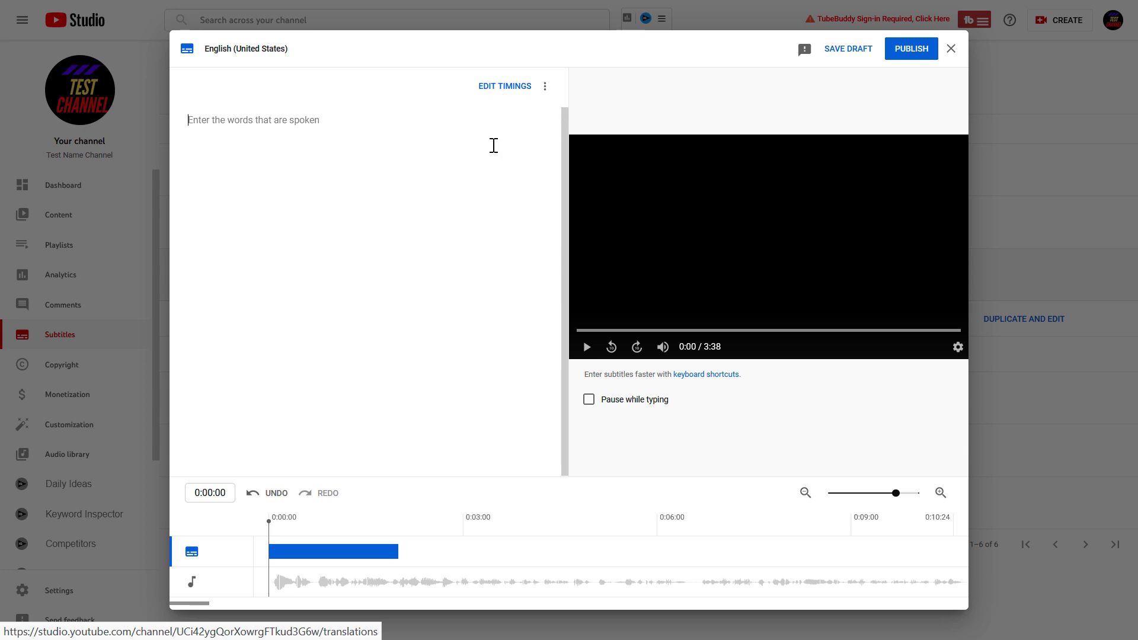
{"action": "left_click", "coordinate": [951, 49]}
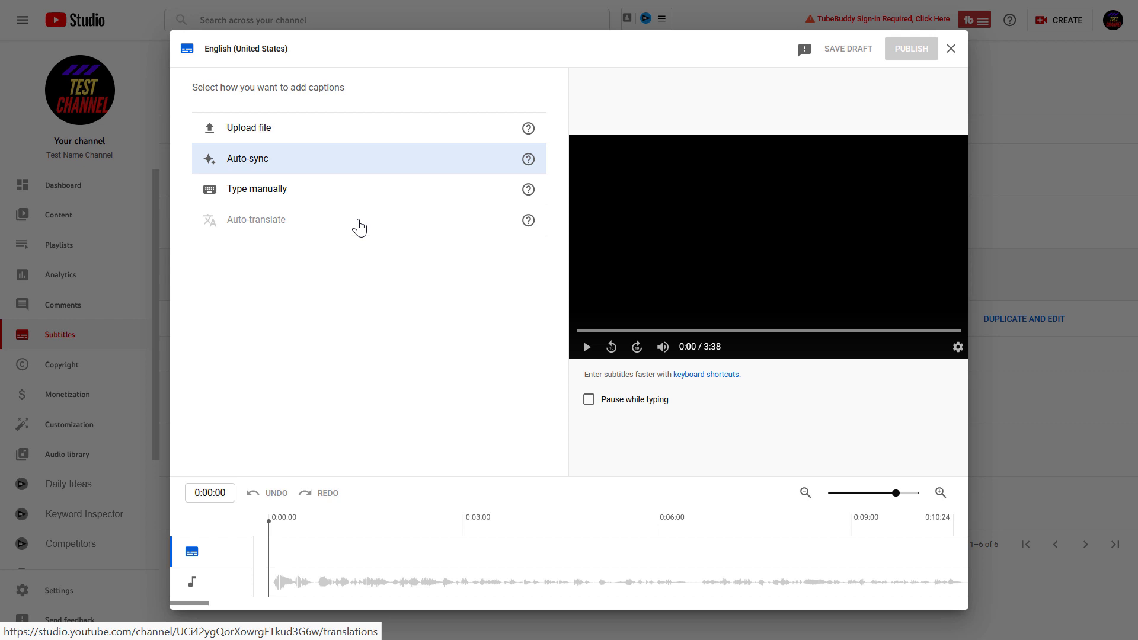
{"action": "left_click", "coordinate": [425, 202]}
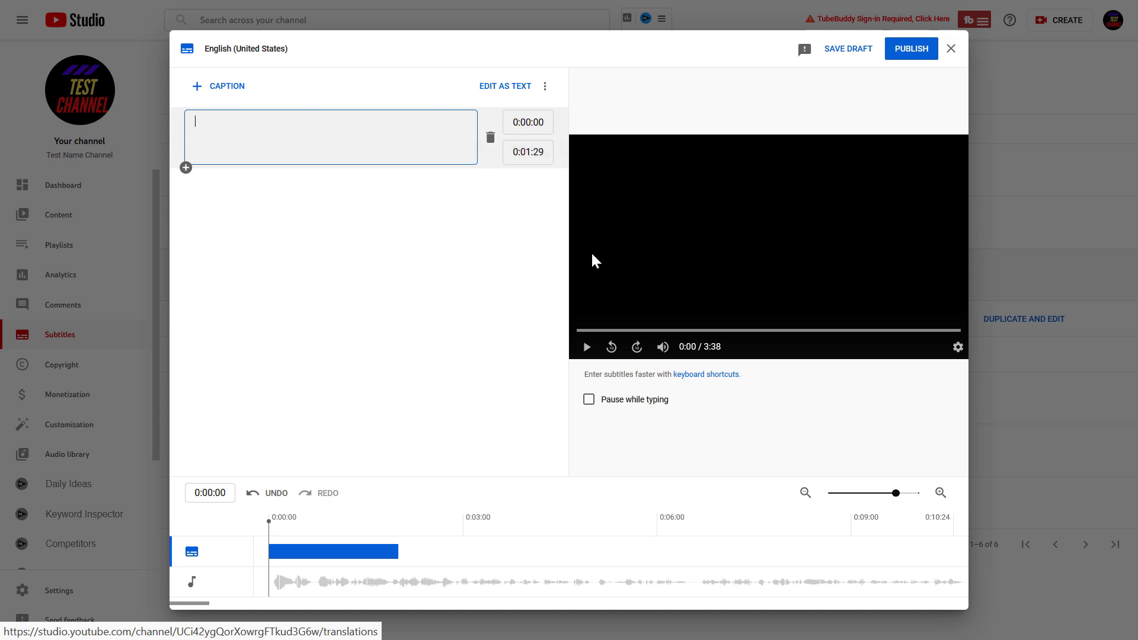
{"action": "left_click", "coordinate": [391, 338]}
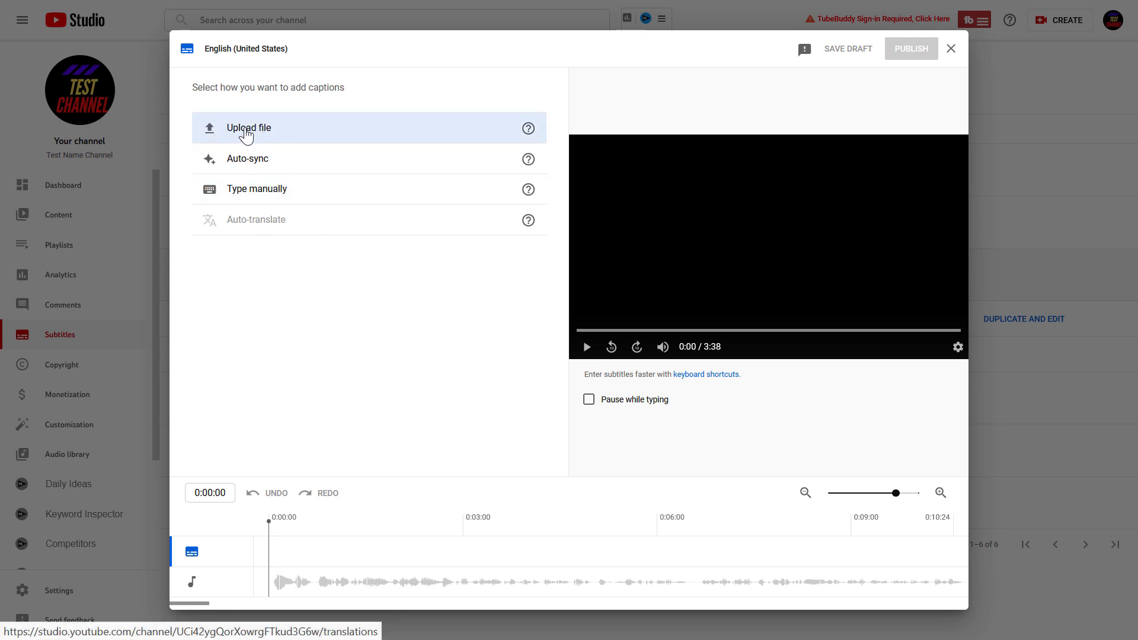
Step: Upload the .srt caption file with timing and publish the English (United States) track
{"action": "left_click", "coordinate": [213, 126]}
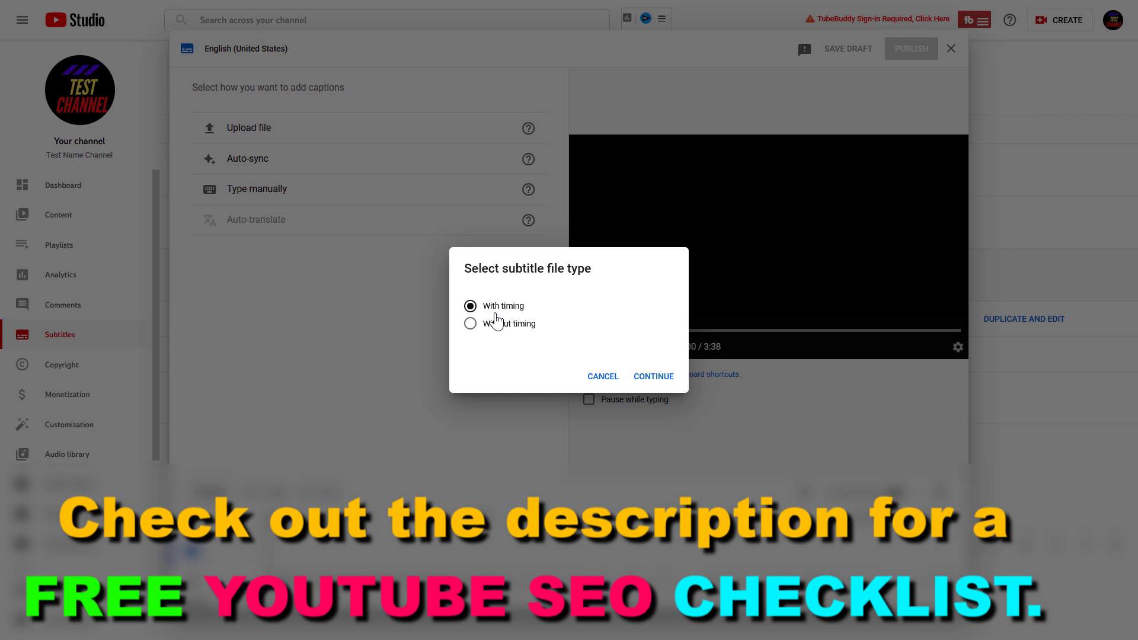
{"action": "left_click", "coordinate": [671, 380]}
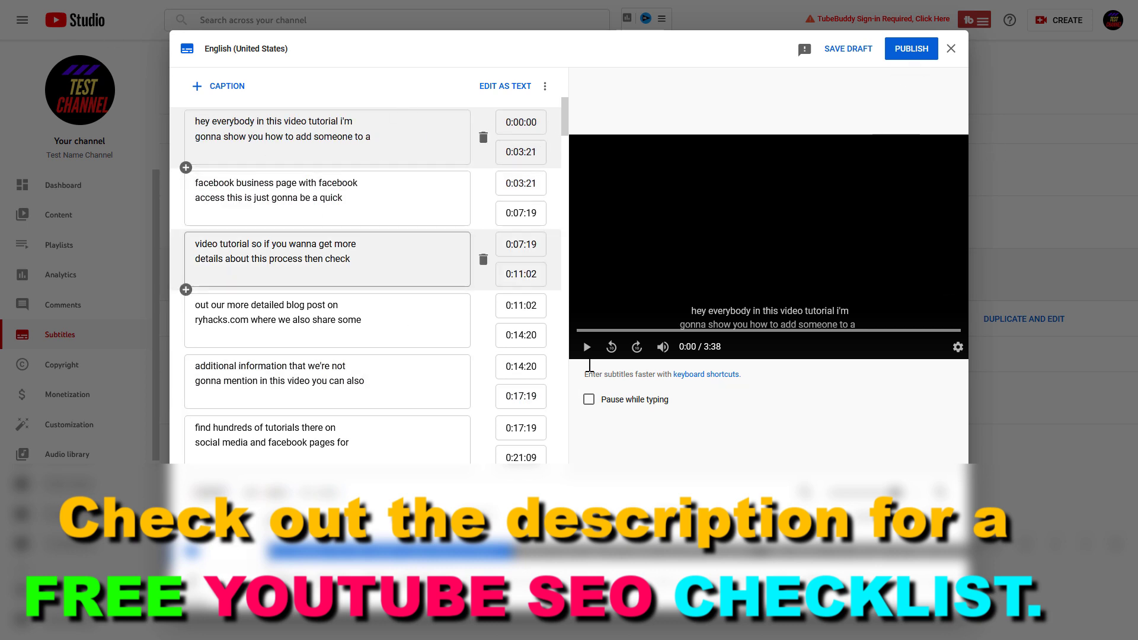
{"action": "left_click", "coordinate": [921, 55]}
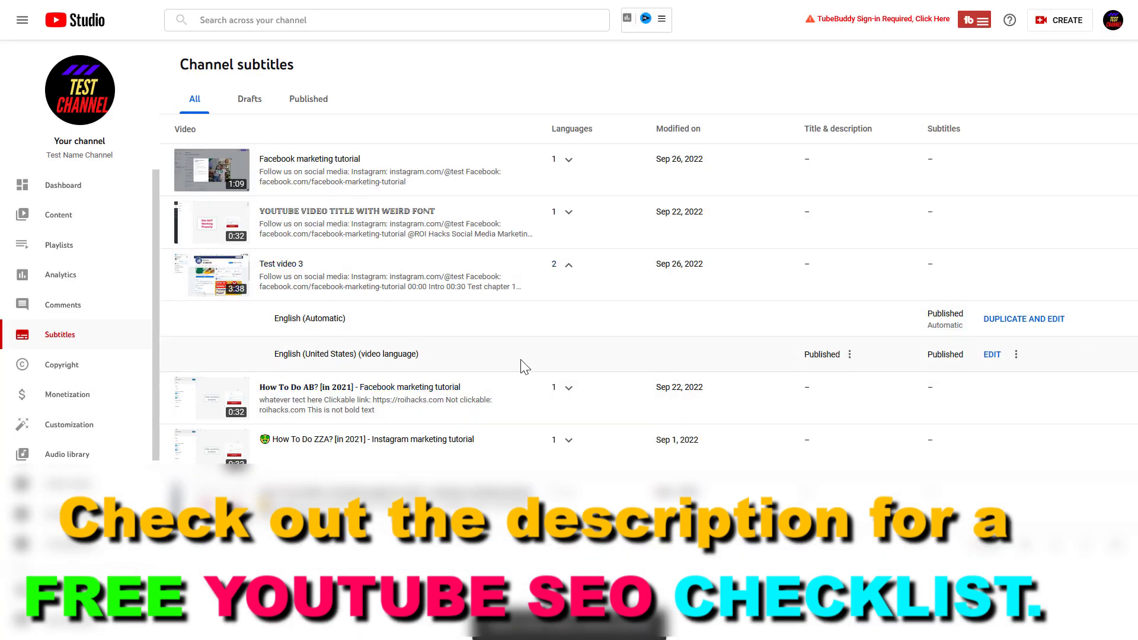
{"action": "left_click_drag", "start_coordinate": [304, 354], "coordinate": [421, 354]}
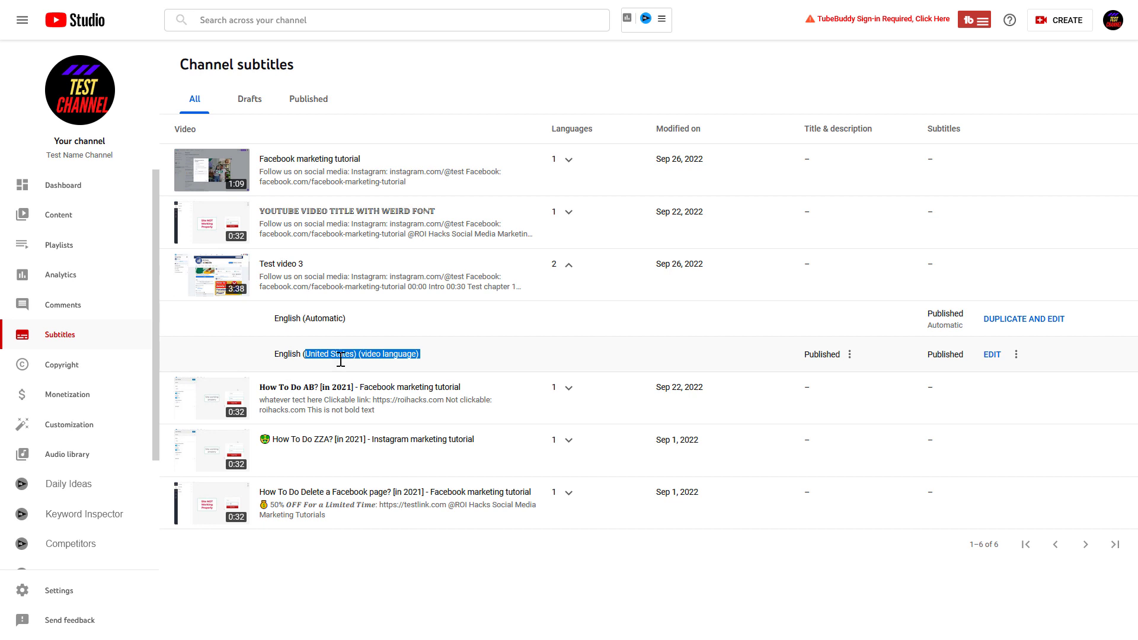
Step: Duplicate the English (Automatic) captions for editing
{"action": "left_click", "coordinate": [1002, 328]}
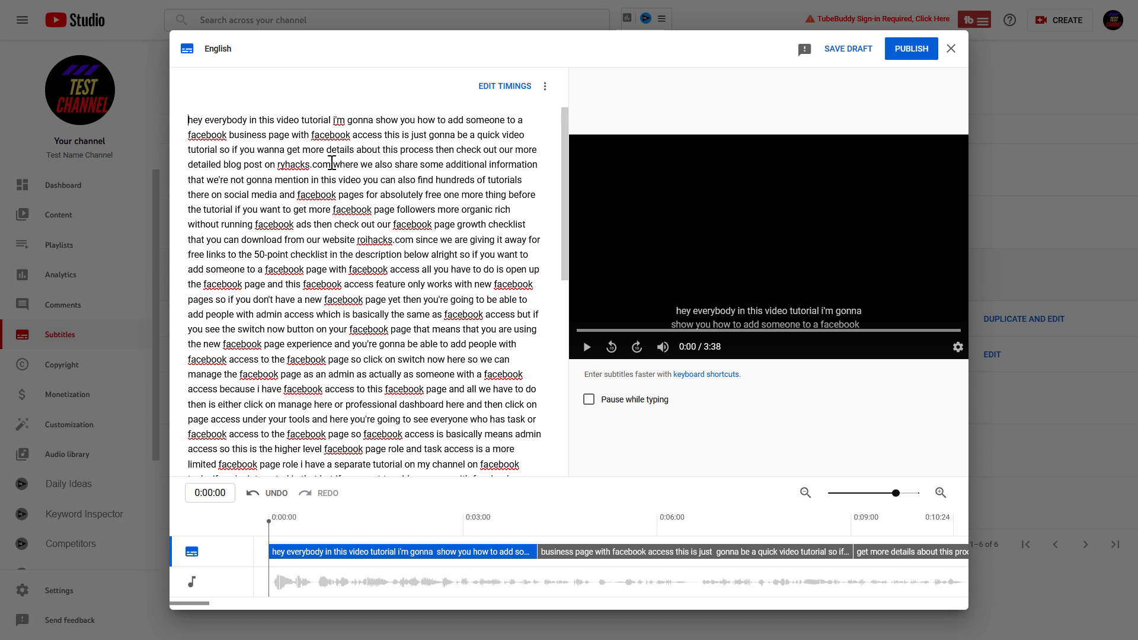
{"action": "scroll", "coordinate": [427, 456], "scroll_direction": "down", "scroll_amount": 2}
{"action": "scroll", "coordinate": [400, 365], "scroll_direction": "up", "scroll_amount": 2}
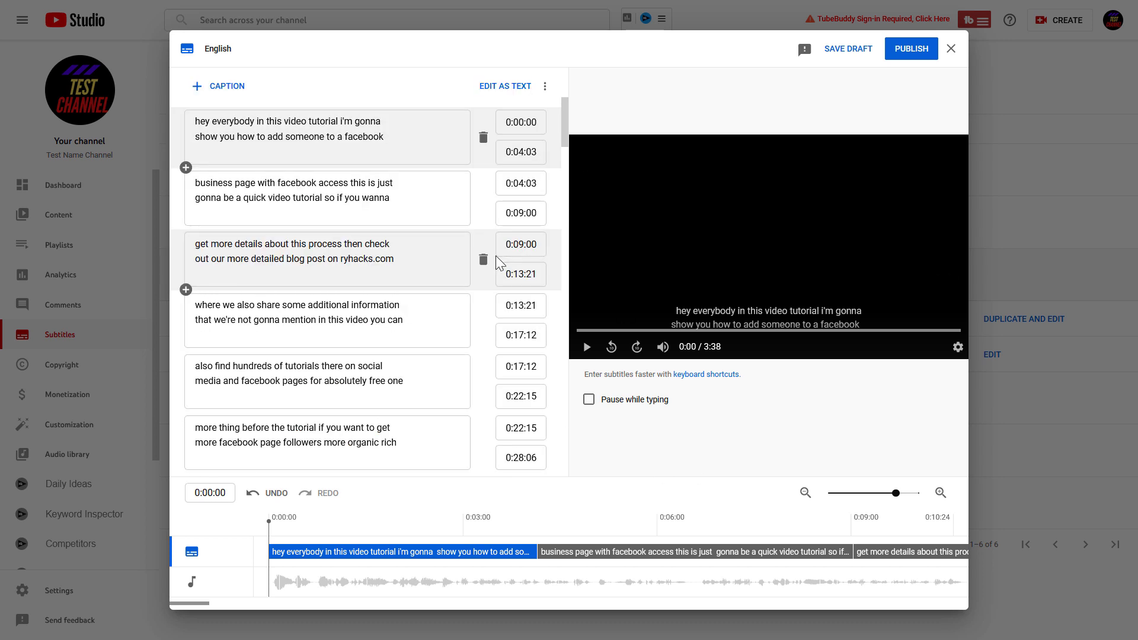
Step: Select the second caption box to jump the preview to its 0:04 start
{"action": "left_click", "coordinate": [308, 197]}
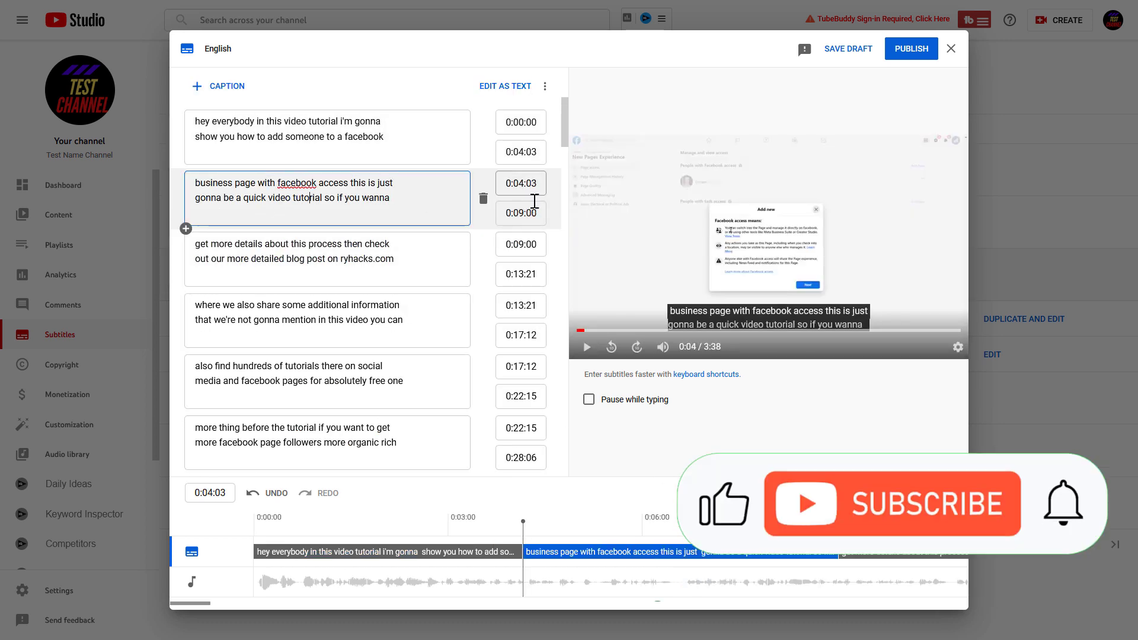